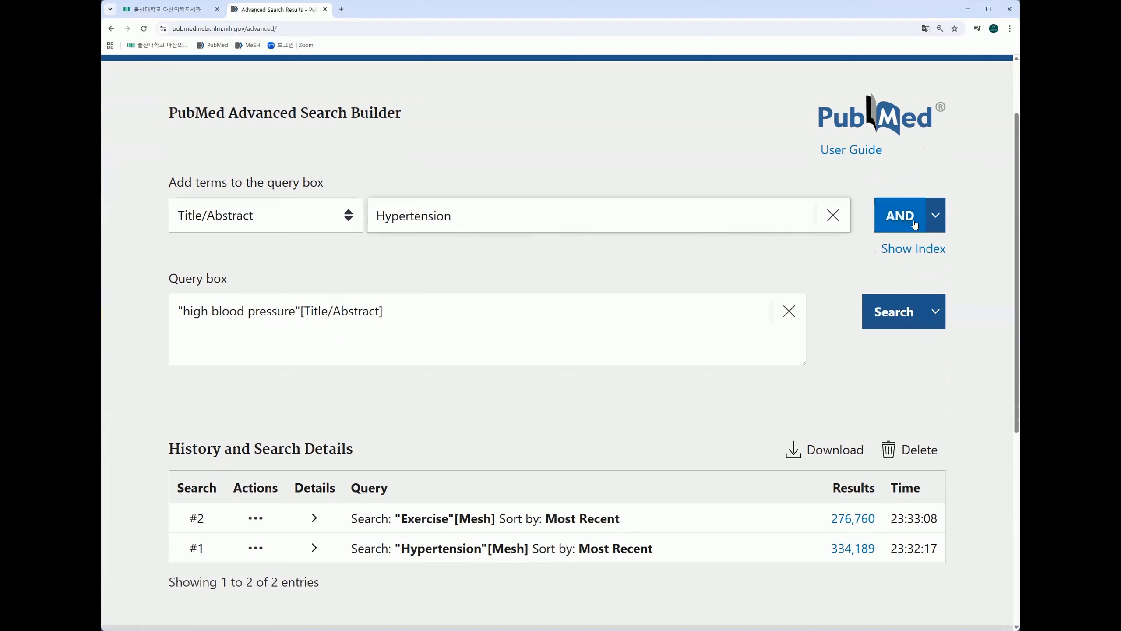
Step: Add Hypertension, blood pressure and blood pressure control to the query as Title/Abstract terms joined with OR
left_click(933, 224)
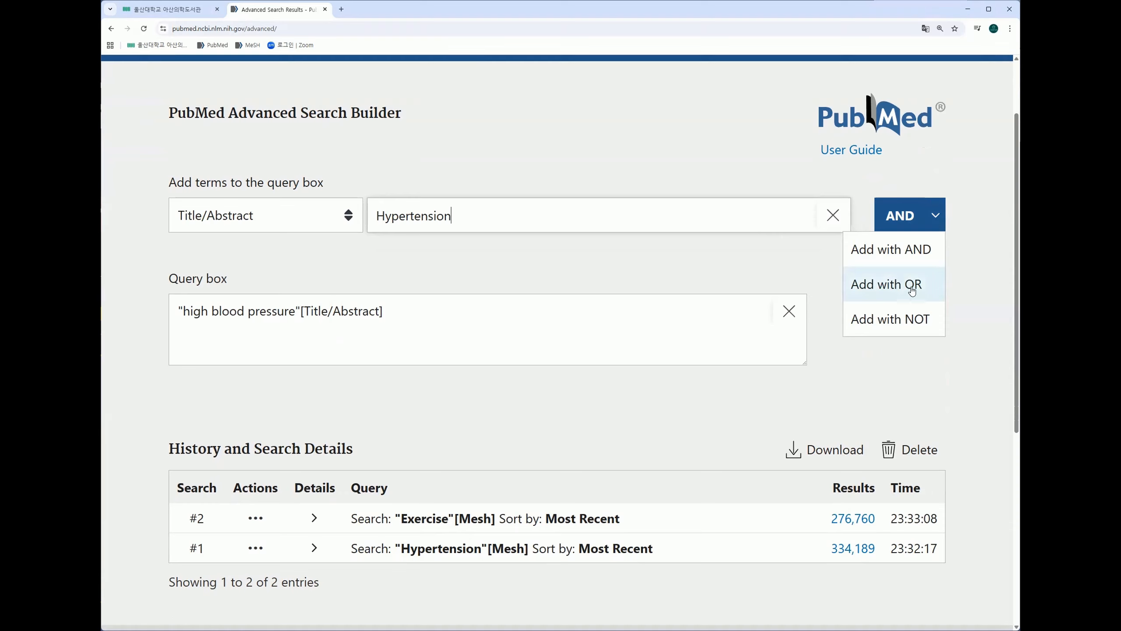
left_click(930, 282)
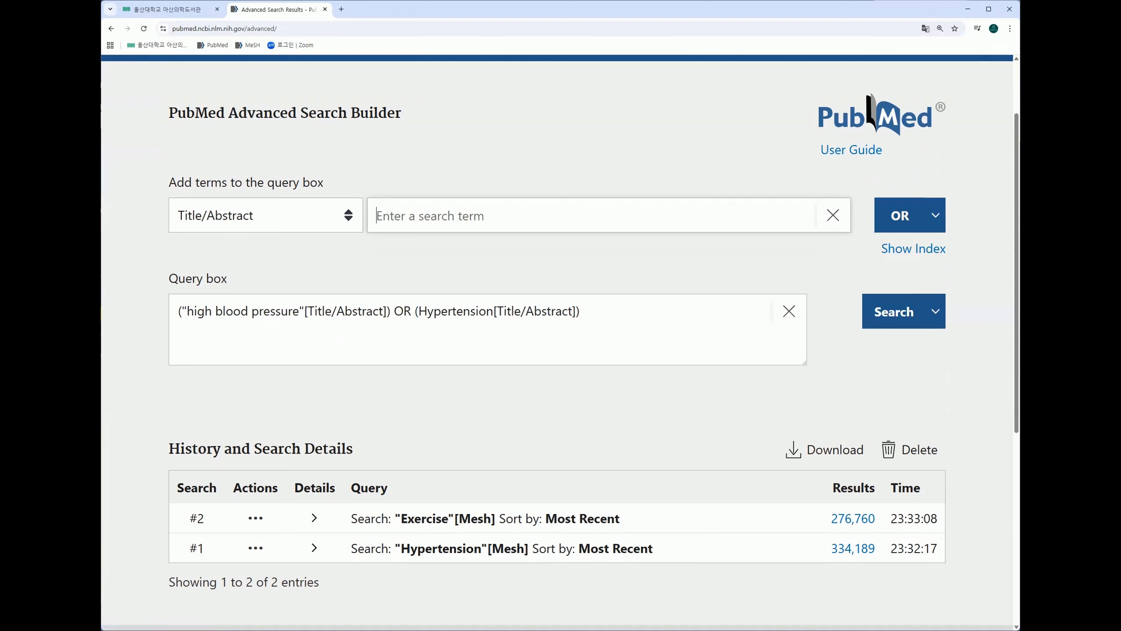
left_click(410, 222)
type("blood pressure")
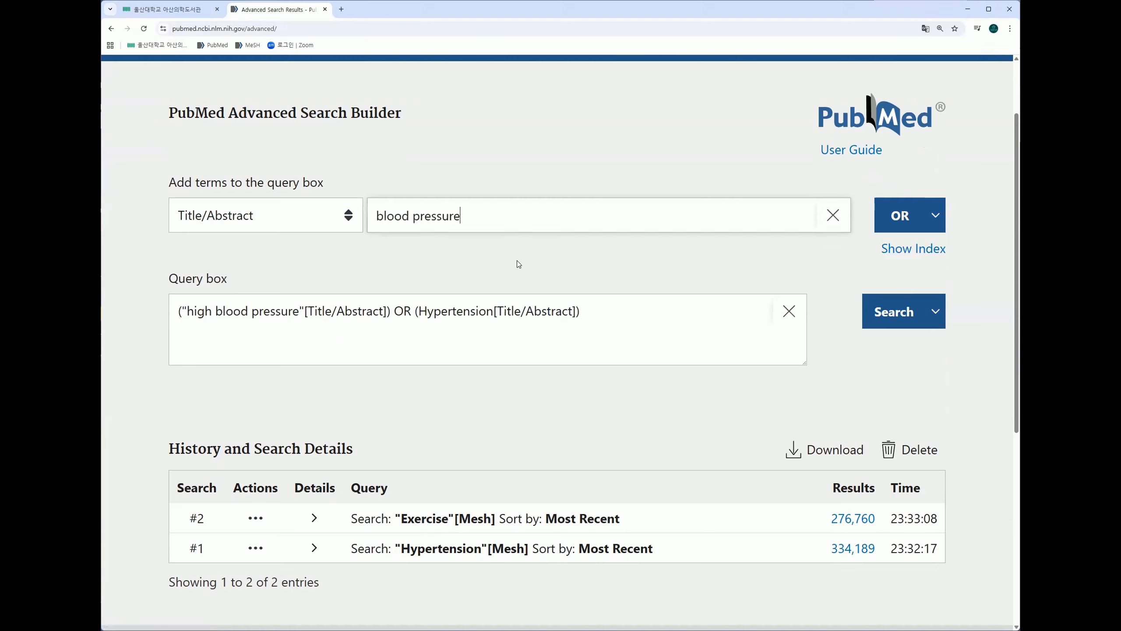
left_click(901, 224)
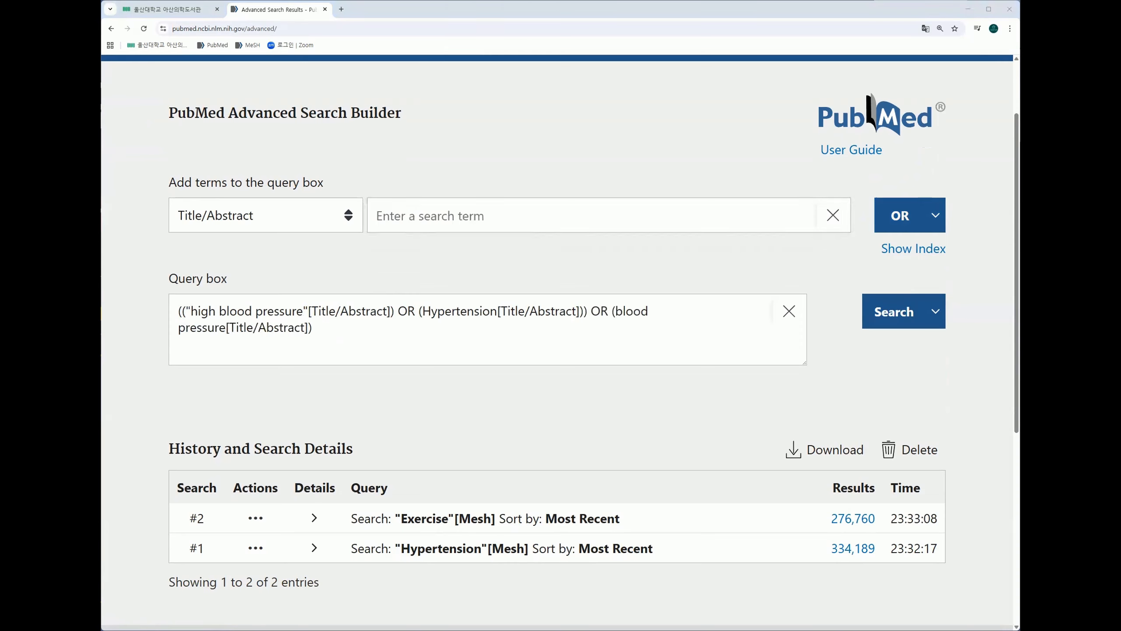
left_click(477, 222)
type("blood pressure control")
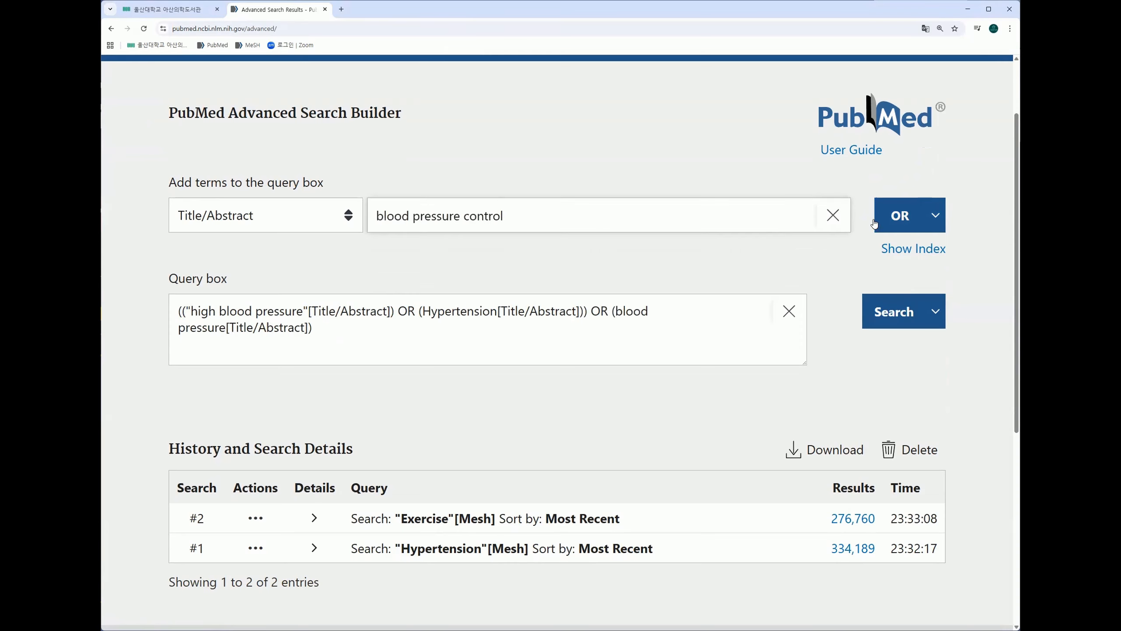
left_click(876, 223)
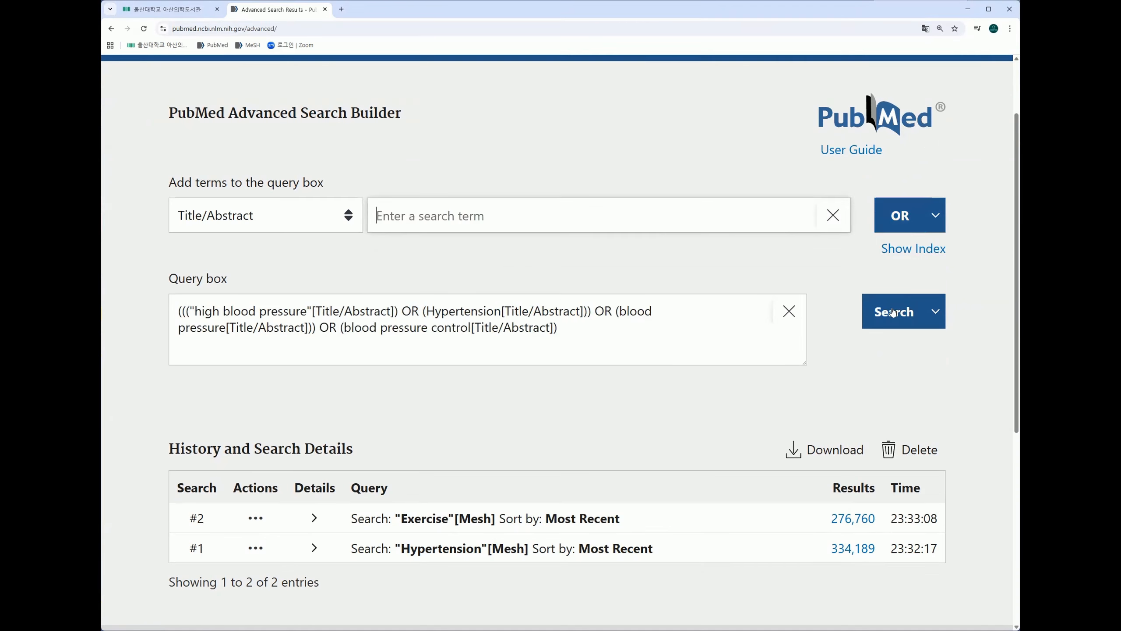
Step: Save the combined blood pressure Title/Abstract query to the search history without opening its results
left_click(935, 311)
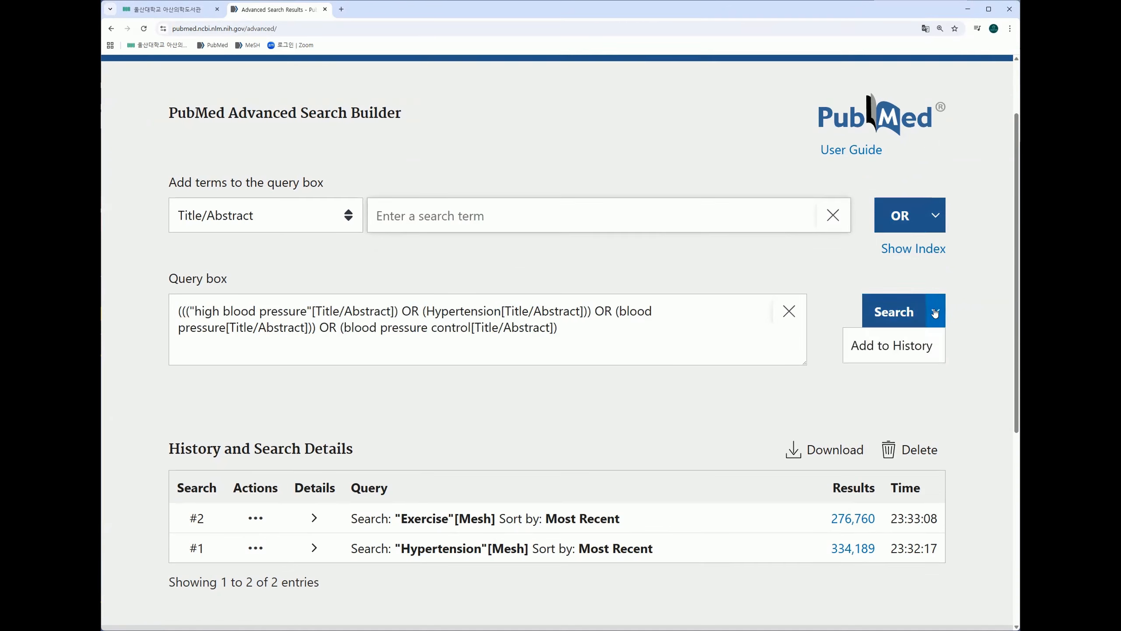
left_click(893, 313)
left_click(936, 312)
left_click(915, 347)
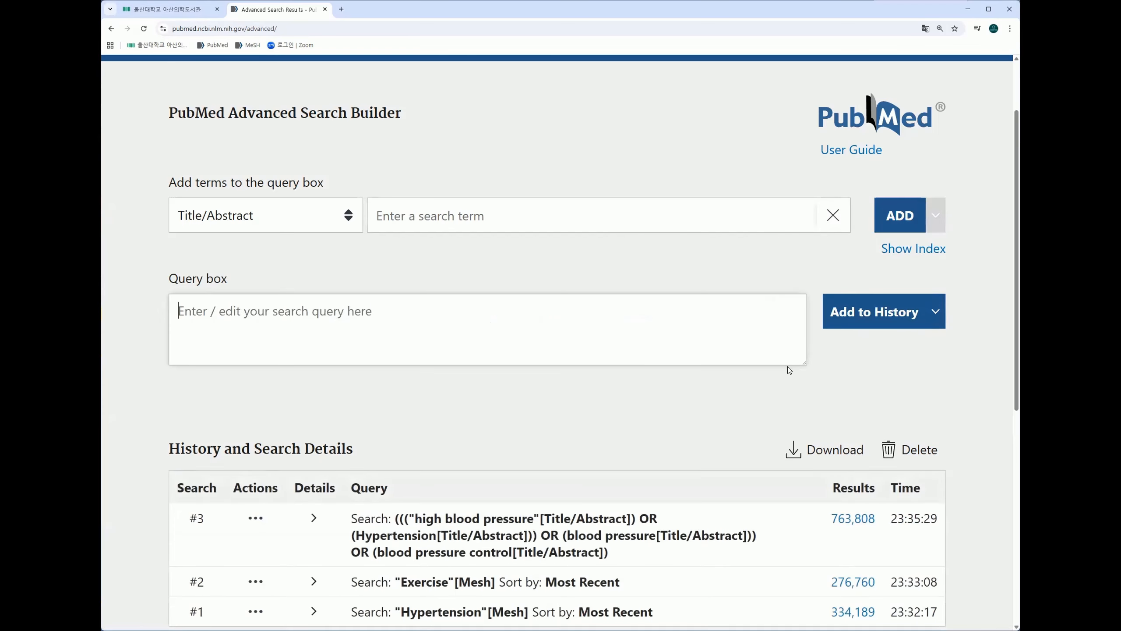
Step: Start a new Title/Abstract query with "Aerobic exercise" in quotation marks and add Exercise with OR
scroll(785, 368, "down", 1)
scroll(782, 369, "down", 1)
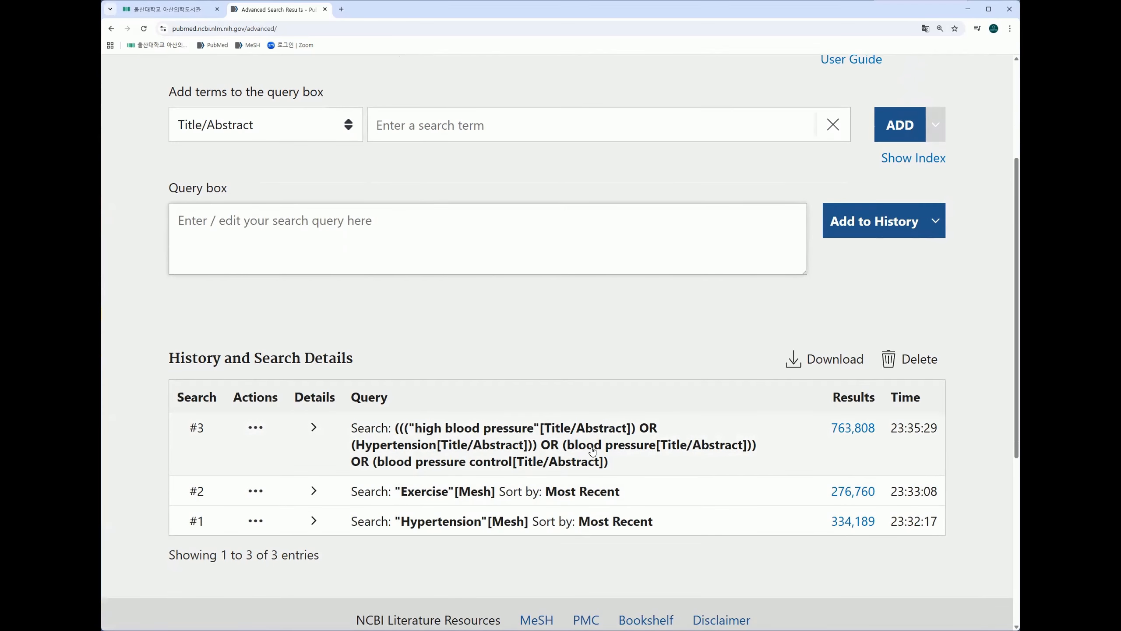
scroll(596, 438, "down", 1)
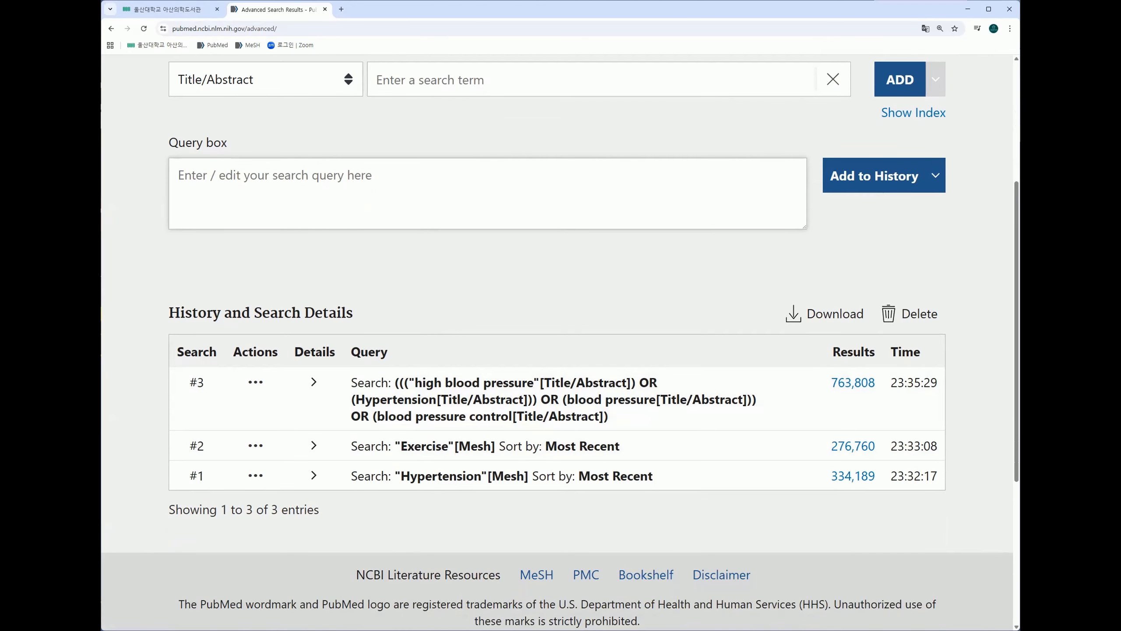
scroll(352, 351, "up", 2)
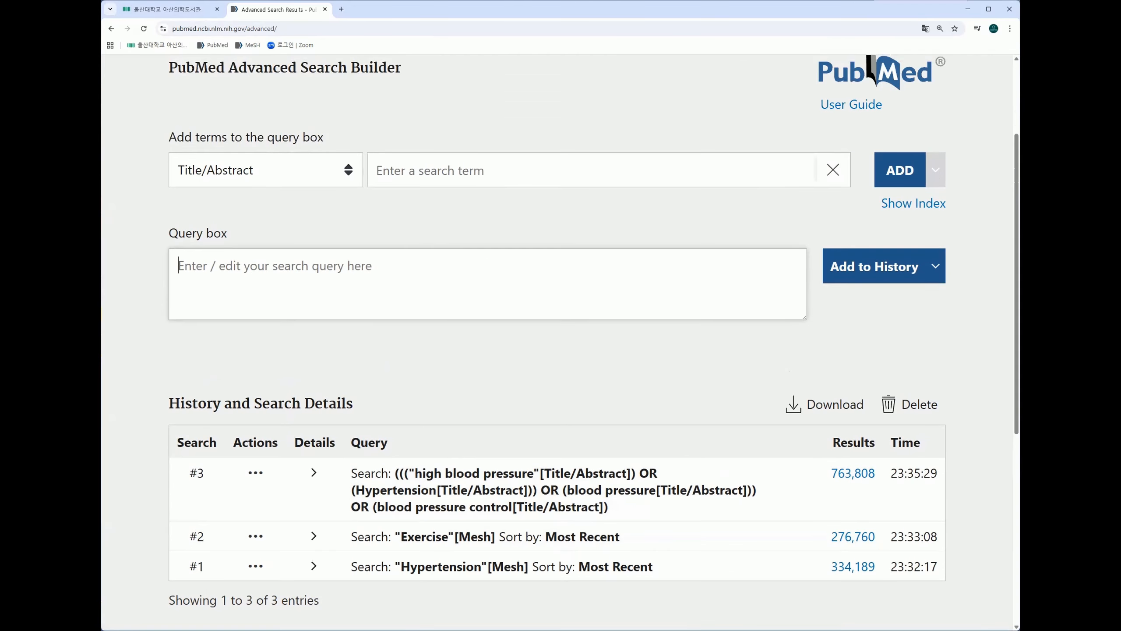
left_click(431, 172)
type("\"Aerobic exercise\"")
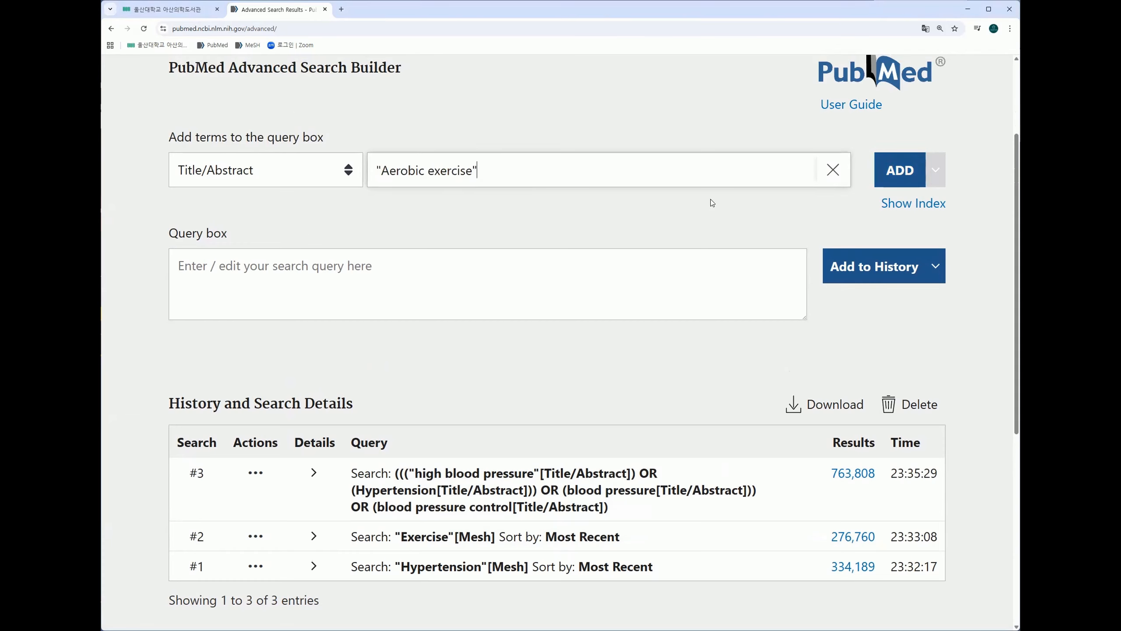
left_click(888, 180)
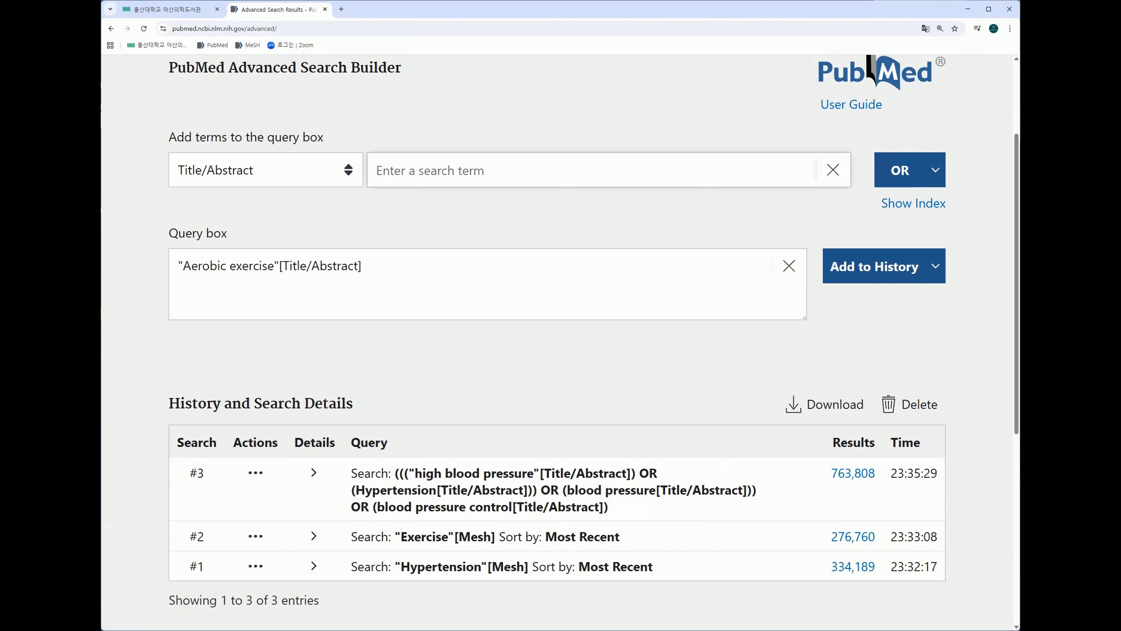
left_click(411, 172)
type("Exercise")
left_click(885, 180)
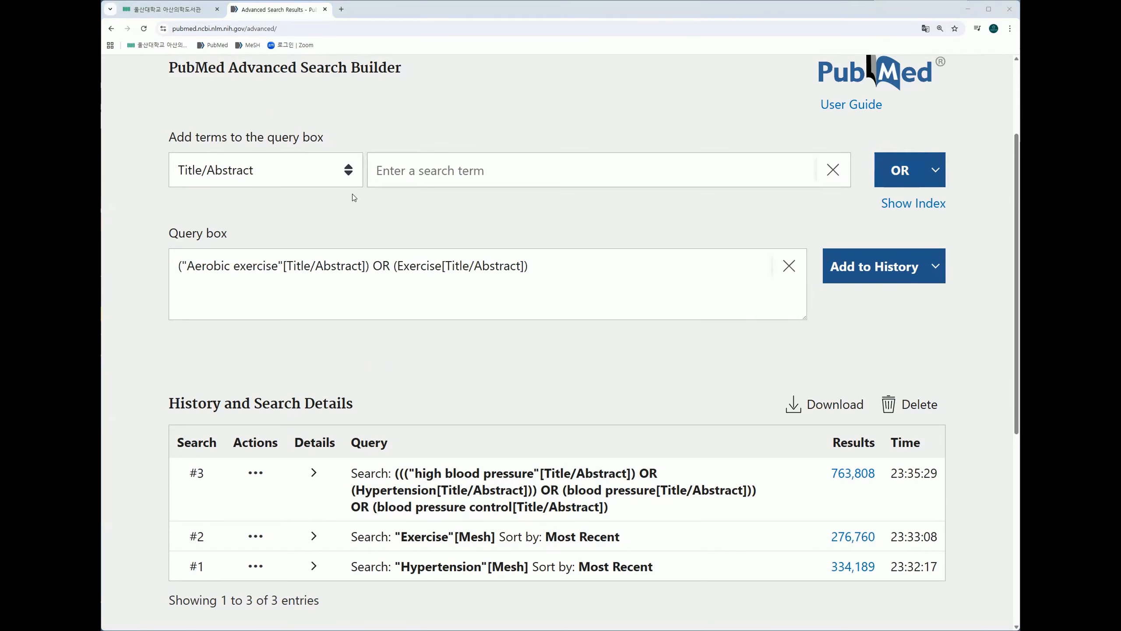
Step: Add Physical activity, Walking exercise and Running as Title/Abstract terms with OR, and save the query to the history
left_click(398, 171)
type("Physical activity")
left_click(900, 170)
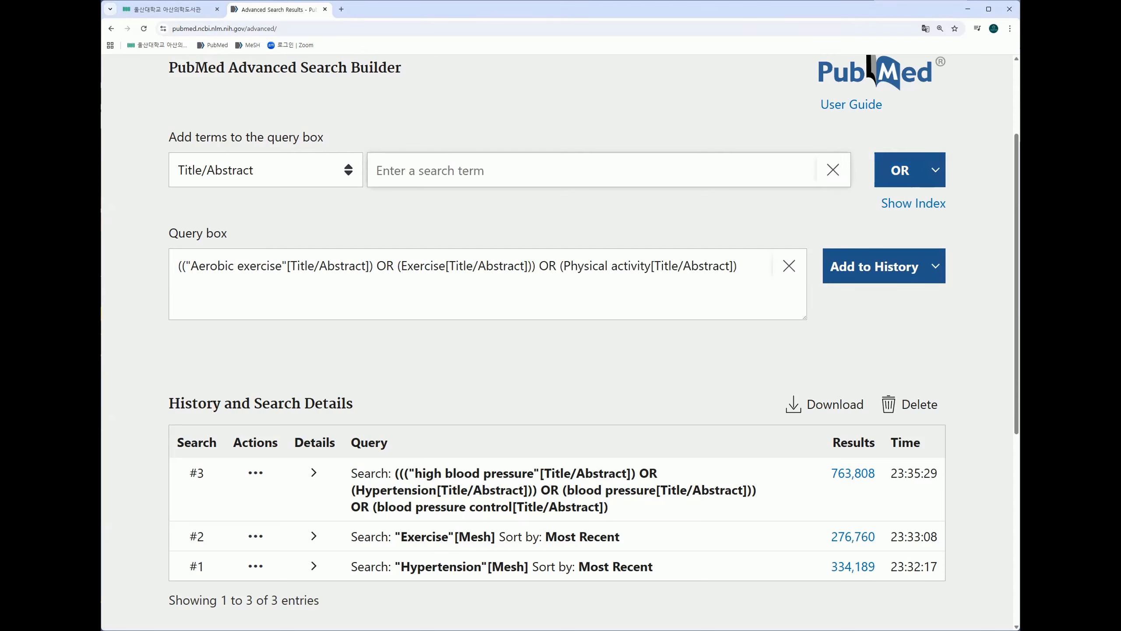
left_click(515, 172)
type("Walking exercise")
left_click(900, 170)
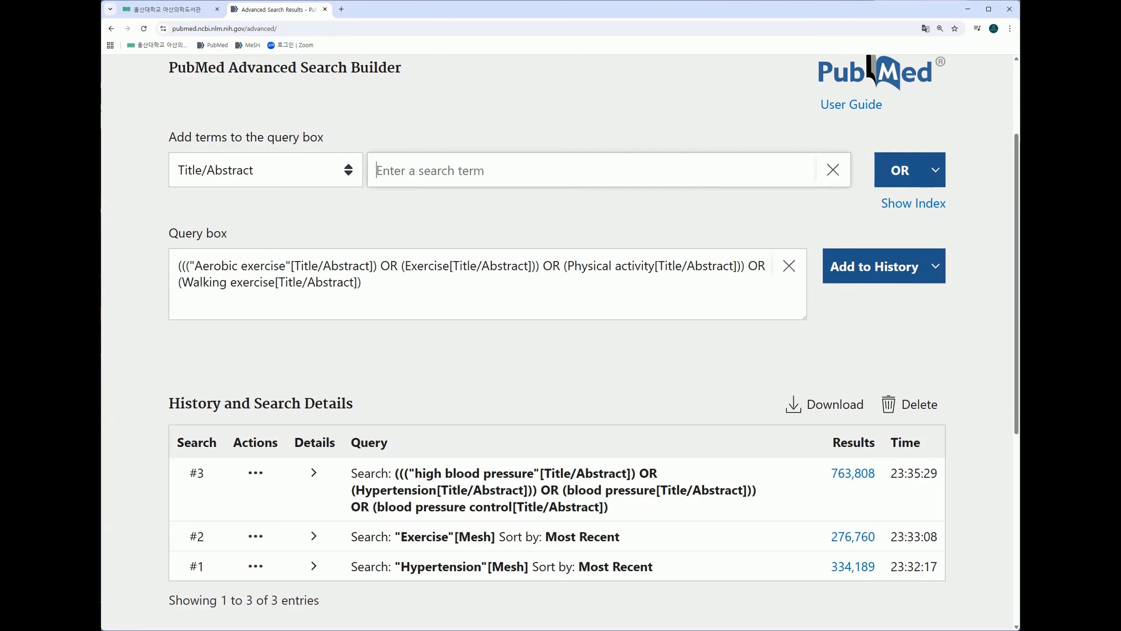
left_click(419, 176)
type("Running")
left_click(902, 170)
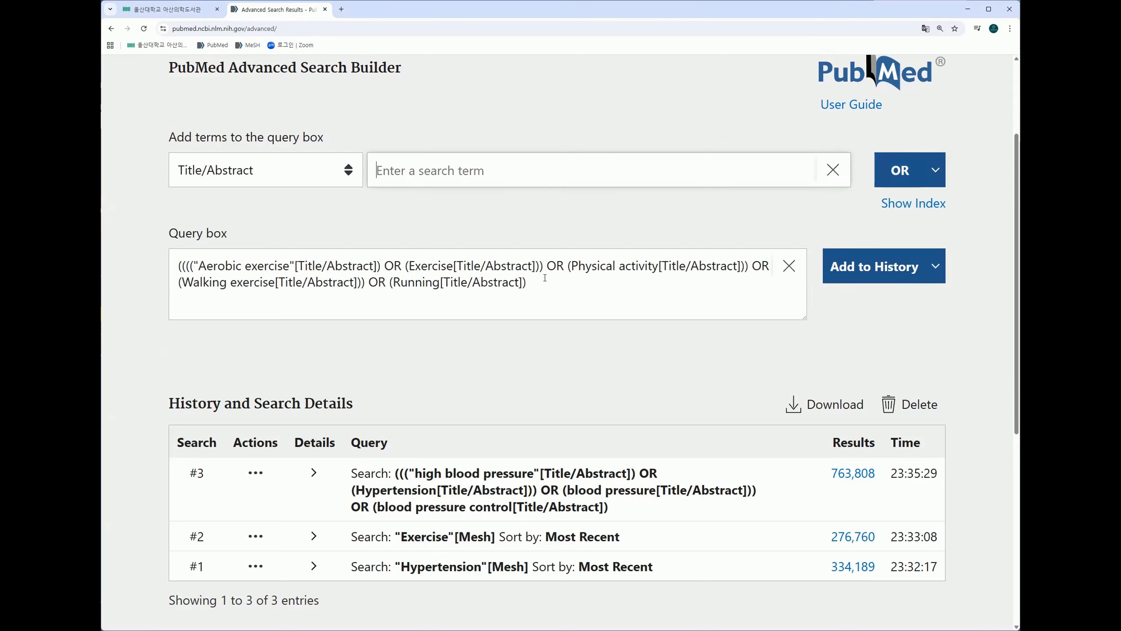
left_click(888, 278)
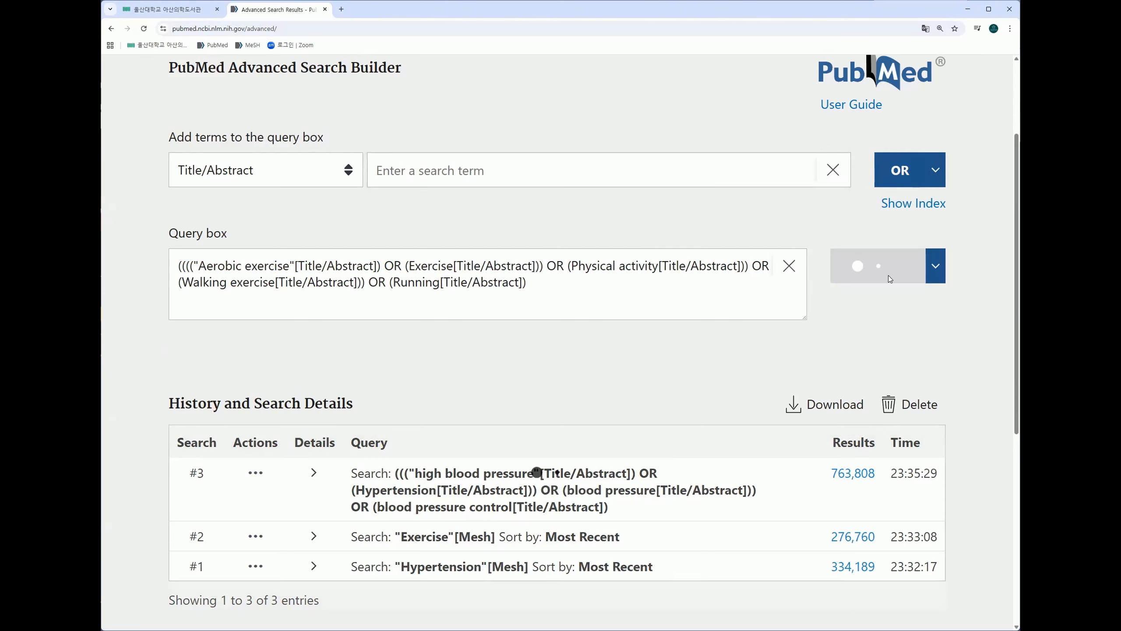
Step: Combine history search #1, "Hypertension"[Mesh], with search #3 using OR and save the combination to the history
scroll(649, 420, "down", 2)
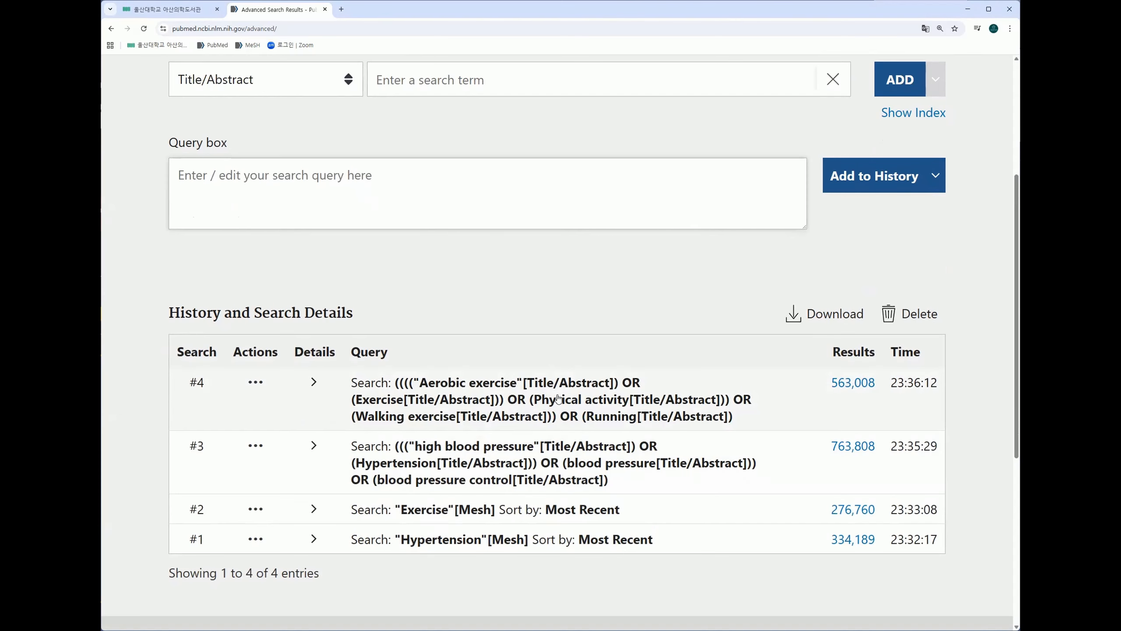
scroll(558, 399, "down", 1)
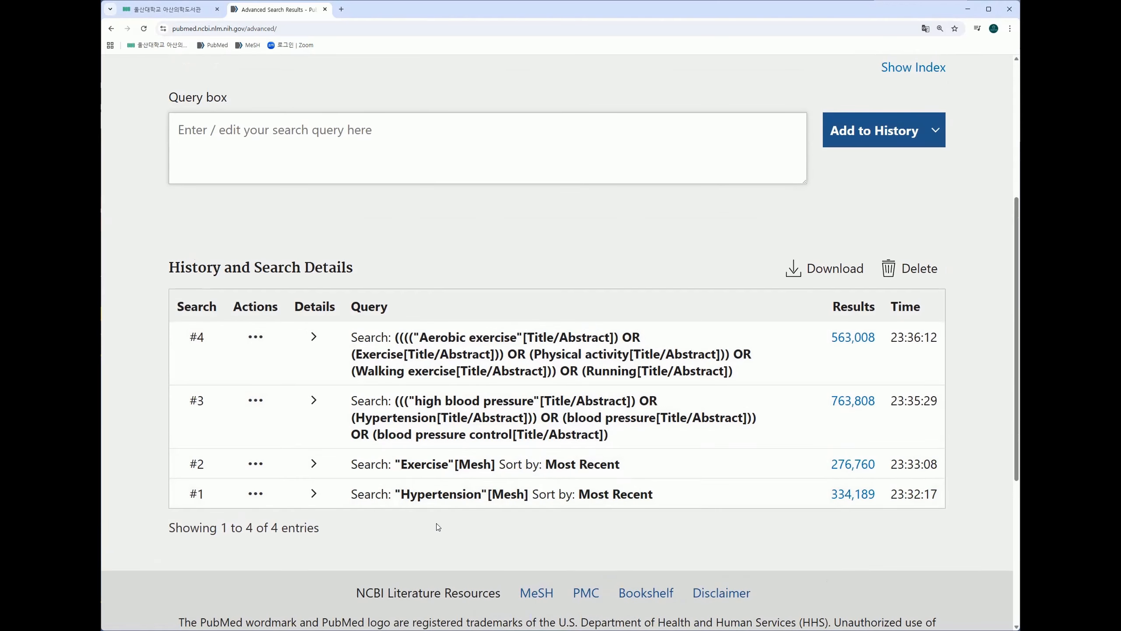
left_click(256, 493)
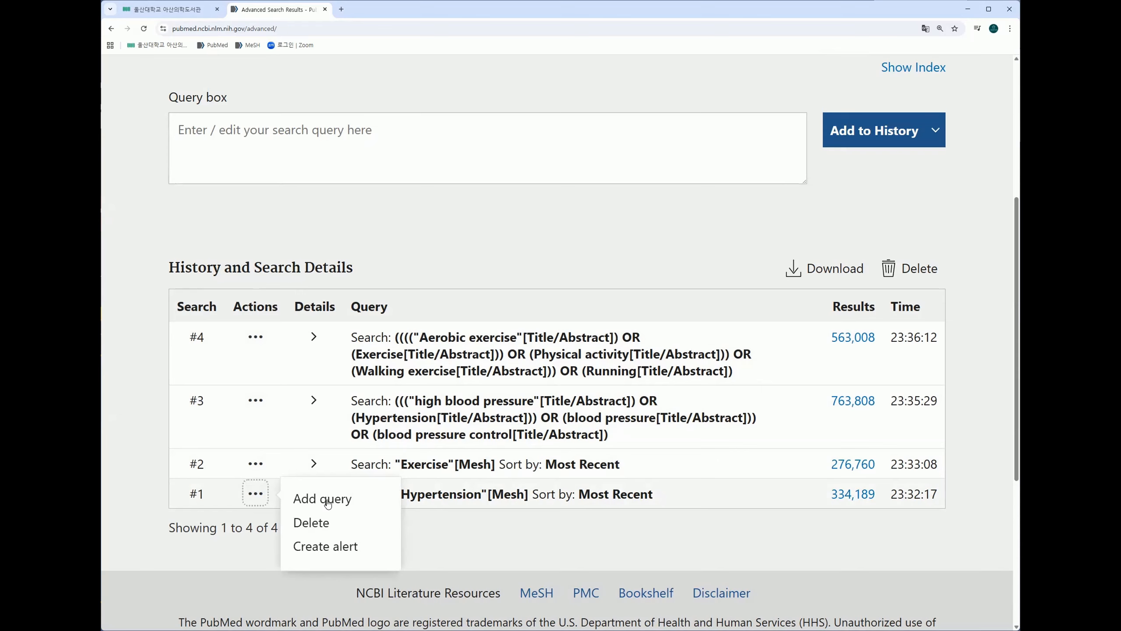
left_click(327, 502)
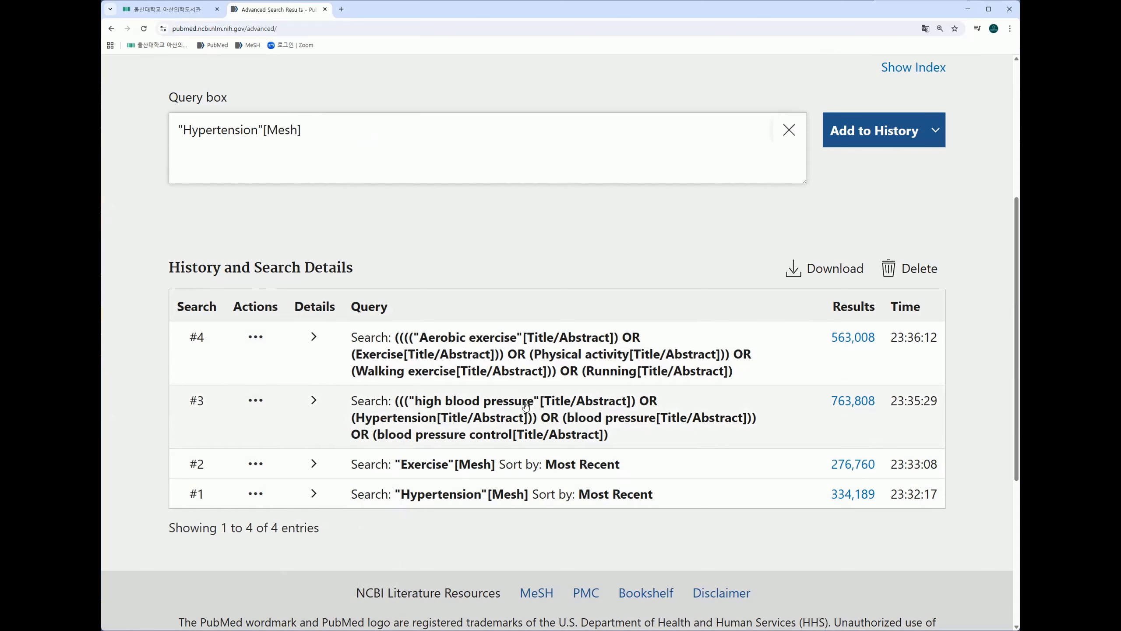
left_click(255, 400)
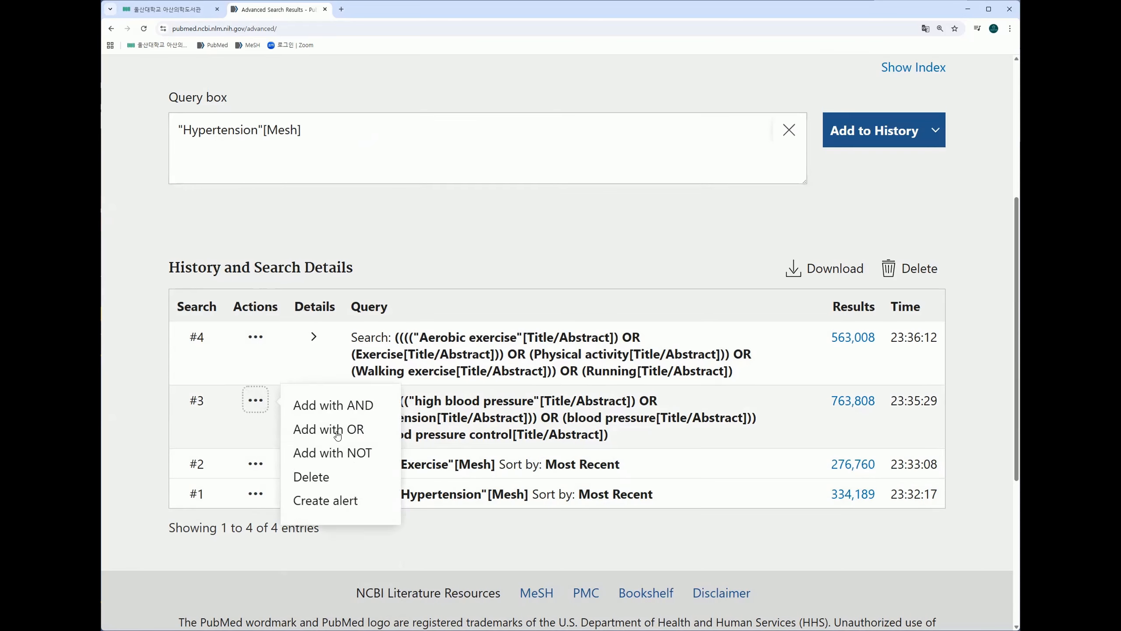
left_click(338, 435)
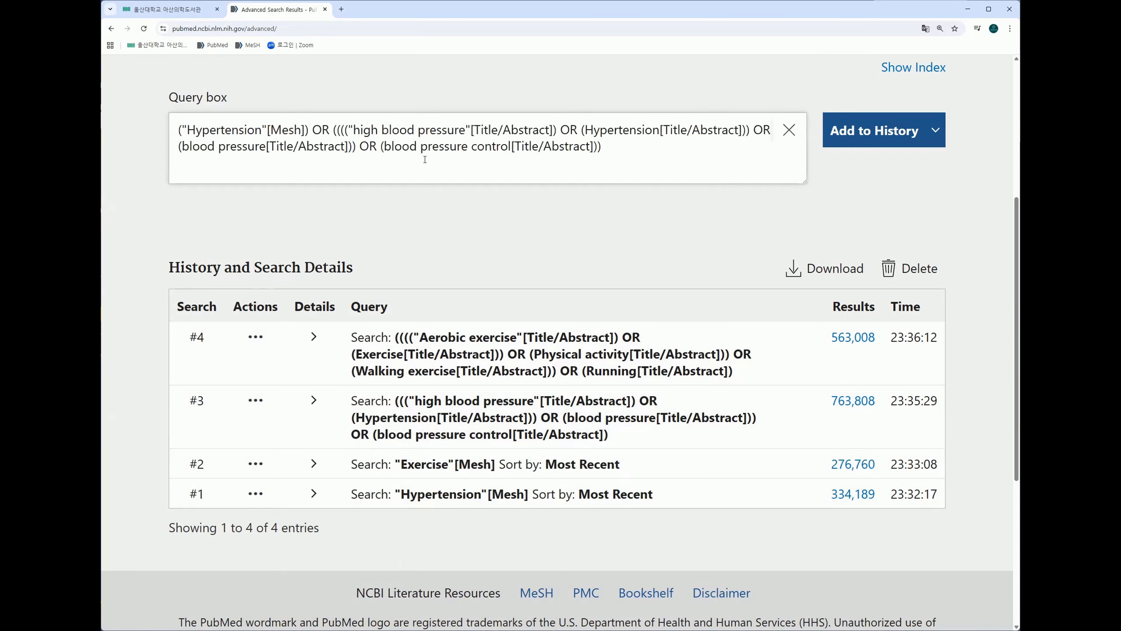
left_click(879, 131)
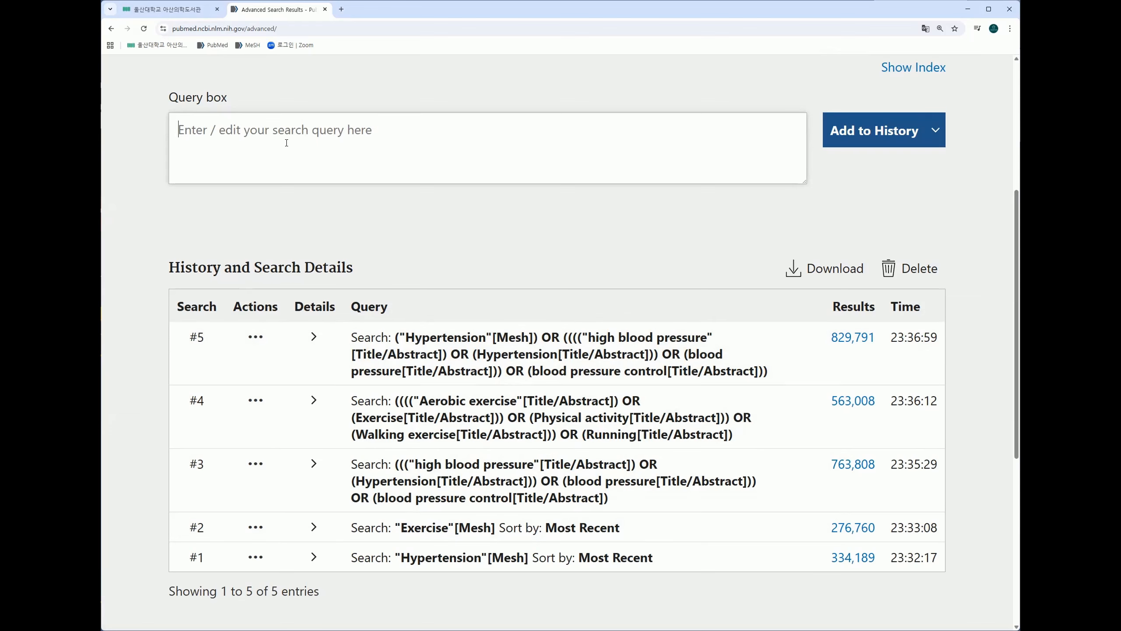
Step: Enter the query #2 OR #4 to combine the exercise searches and save it to the history
type("#")
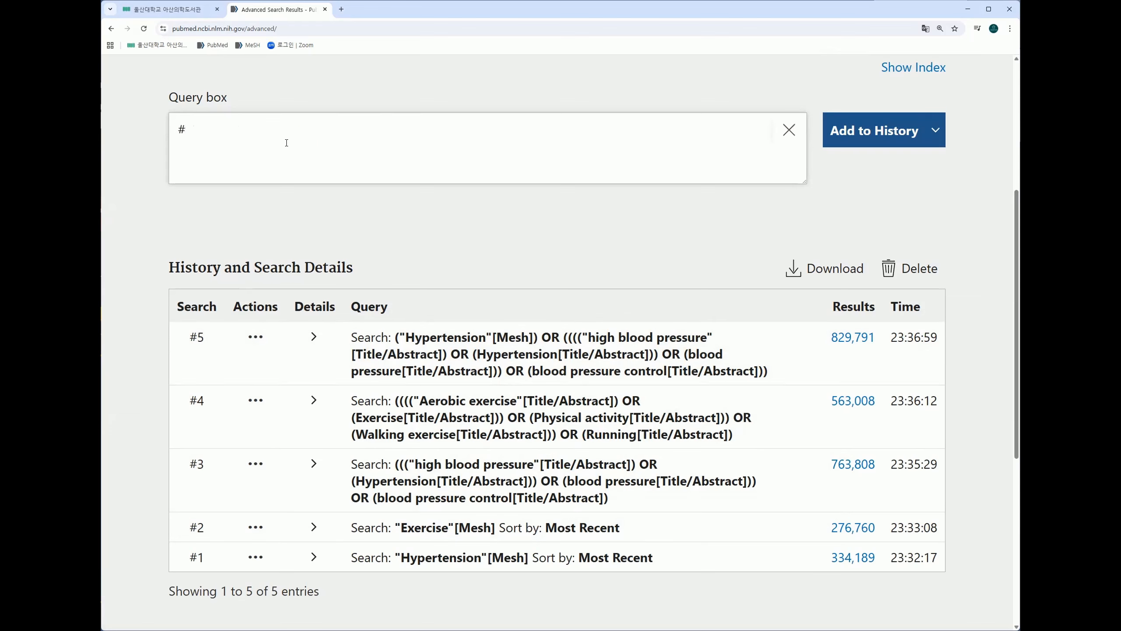
type("2 OR #4")
left_click(884, 135)
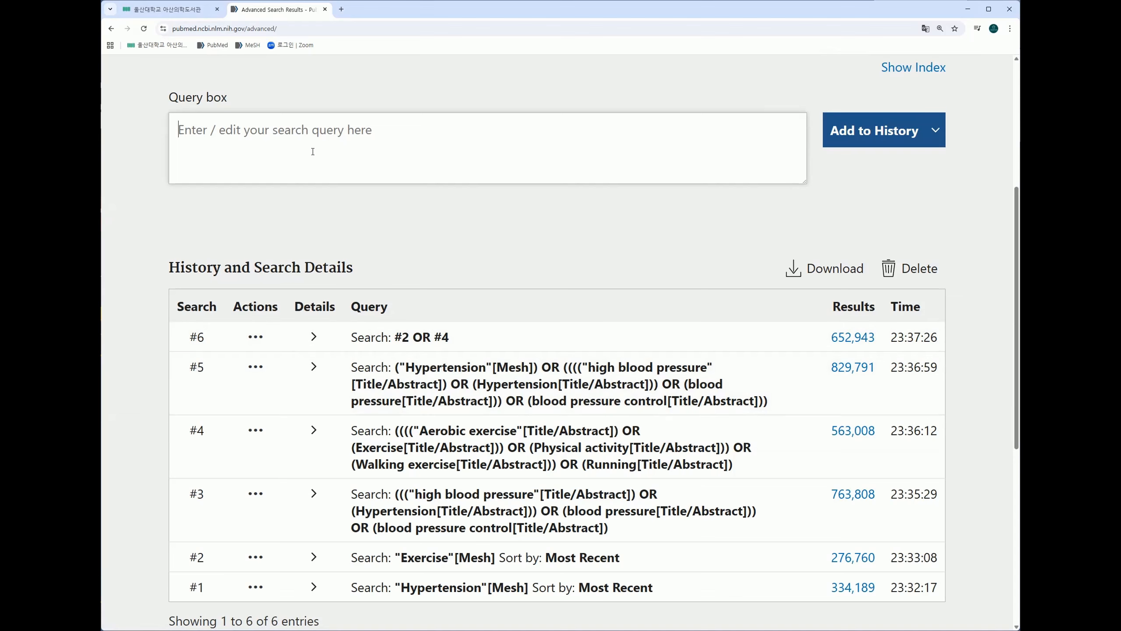
Step: Combine history search #5 with search #6 using AND and save the combined query to the history
left_click(255, 366)
left_click(325, 382)
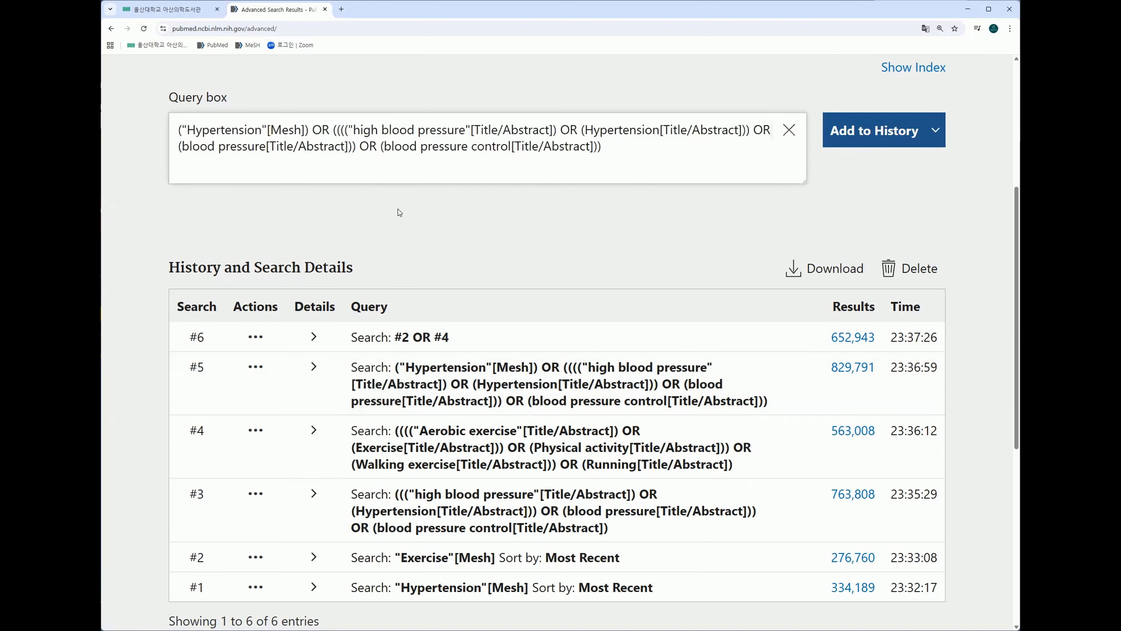
left_click(256, 337)
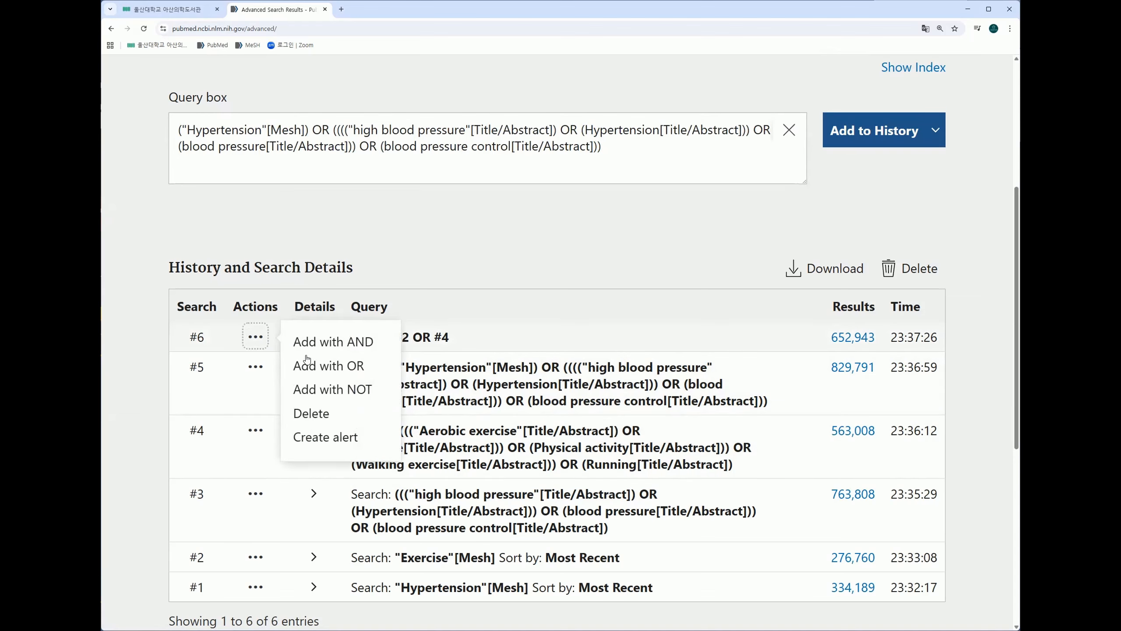
left_click(342, 340)
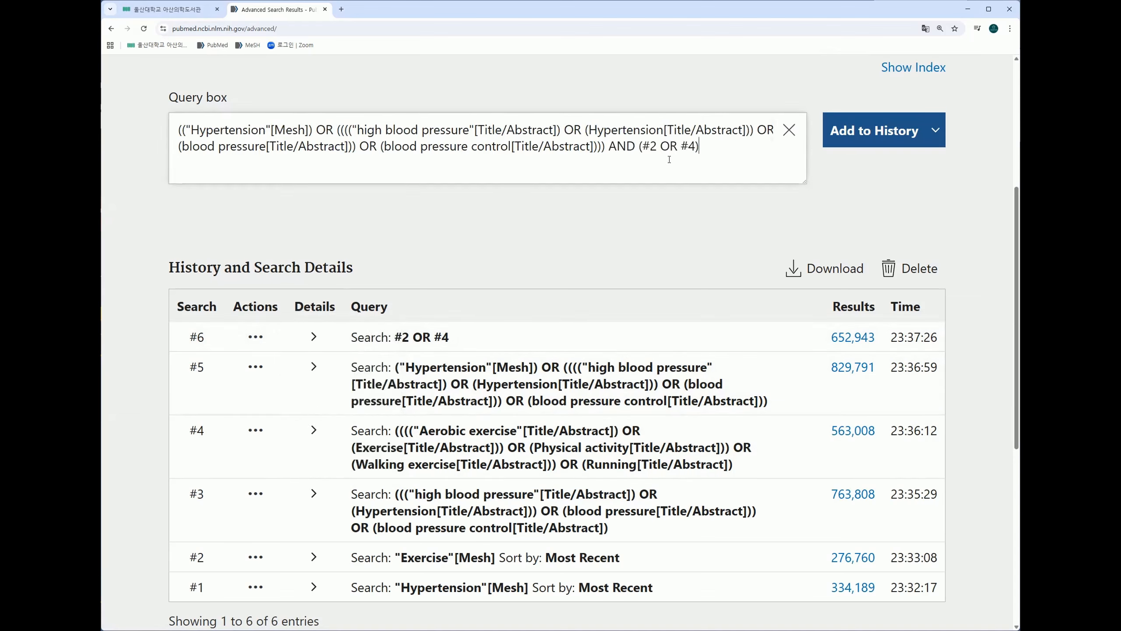
left_click(894, 137)
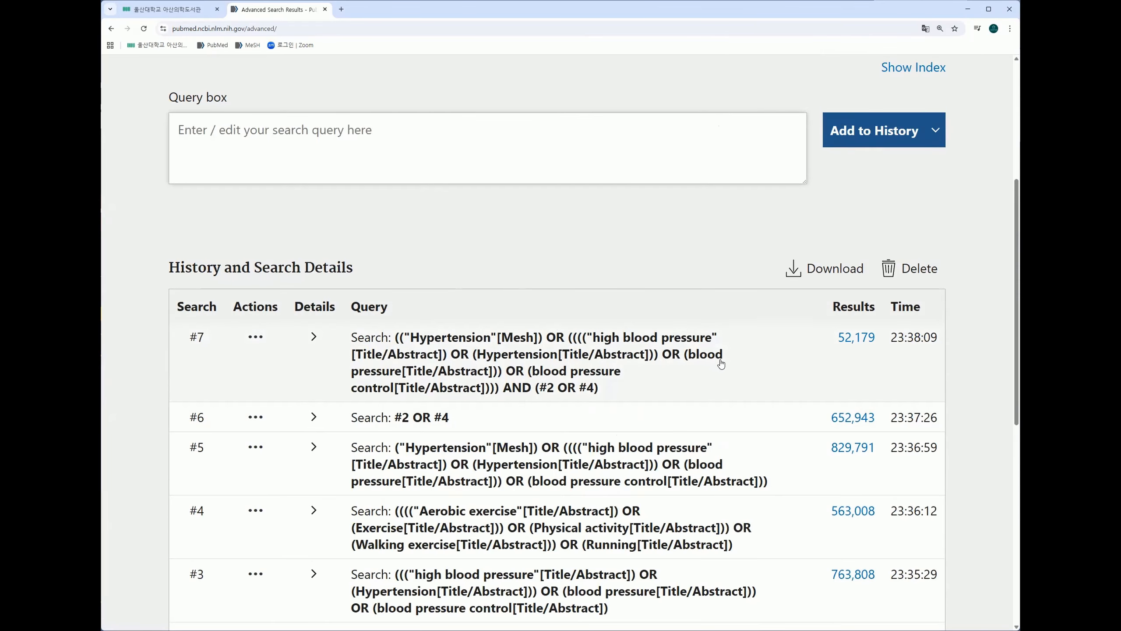
Step: Open the results of history search #7, the final AND combination, and skim the listed articles
left_click(859, 339)
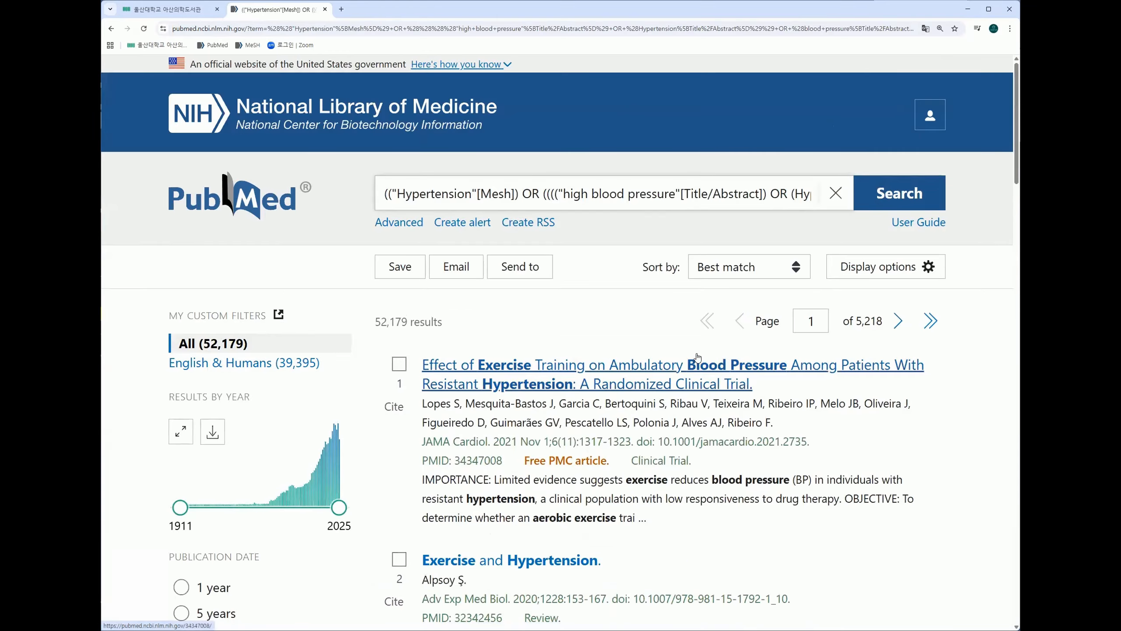
scroll(641, 310, "down", 4)
scroll(641, 310, "down", 10)
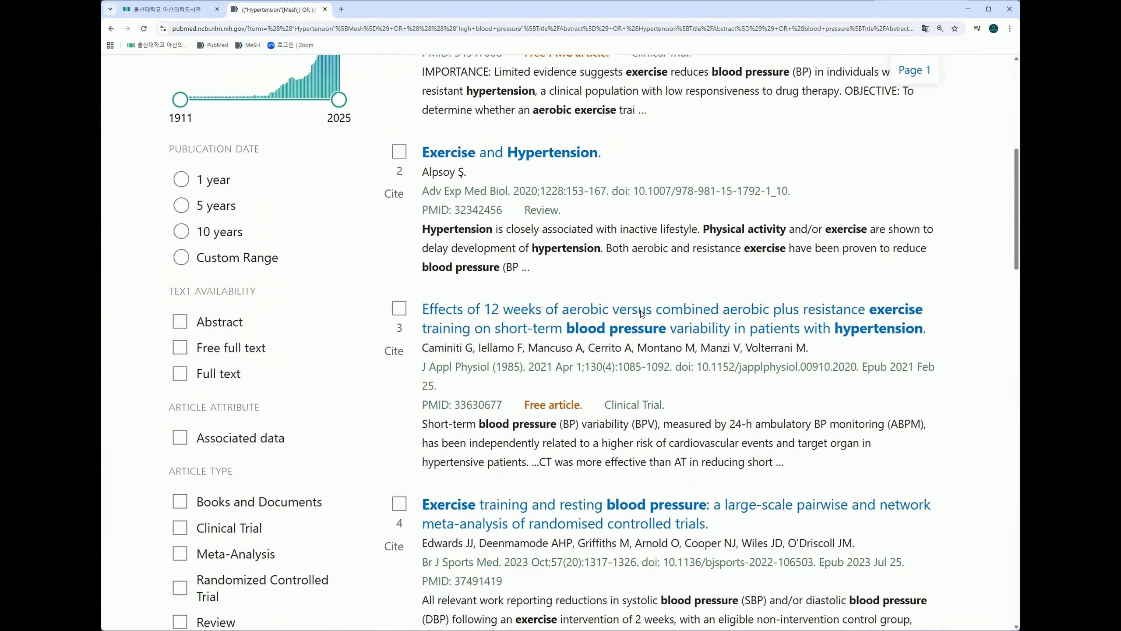
scroll(642, 312, "up", 13)
scroll(641, 312, "up", 1)
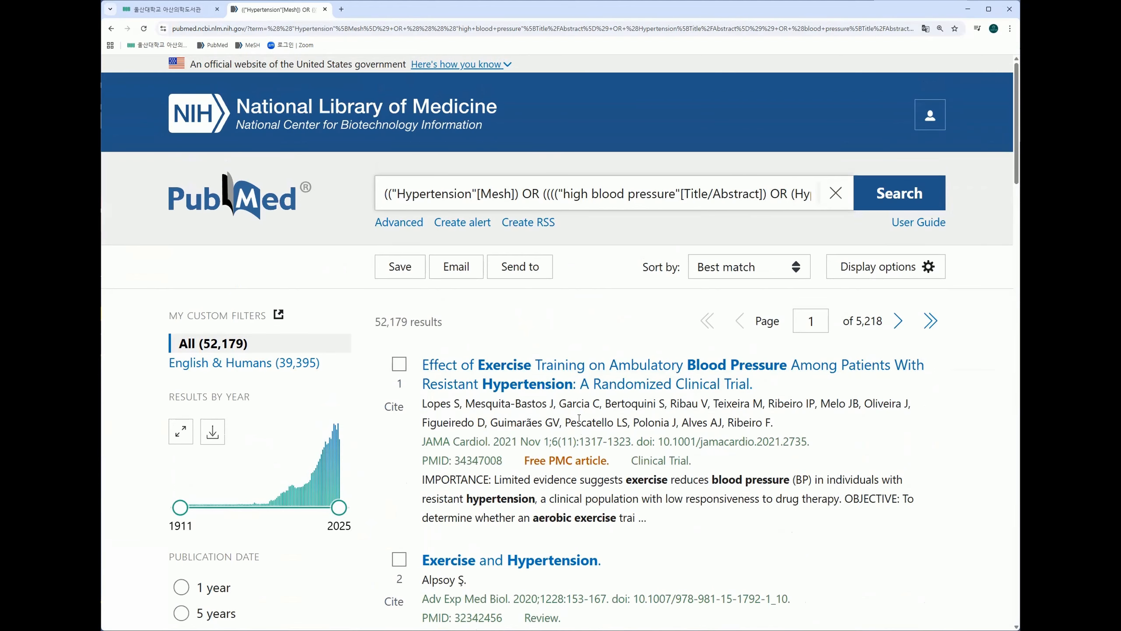
Step: Filter the search results to articles published within the last 5 years
scroll(627, 335, "down", 4)
scroll(265, 367, "down", 3)
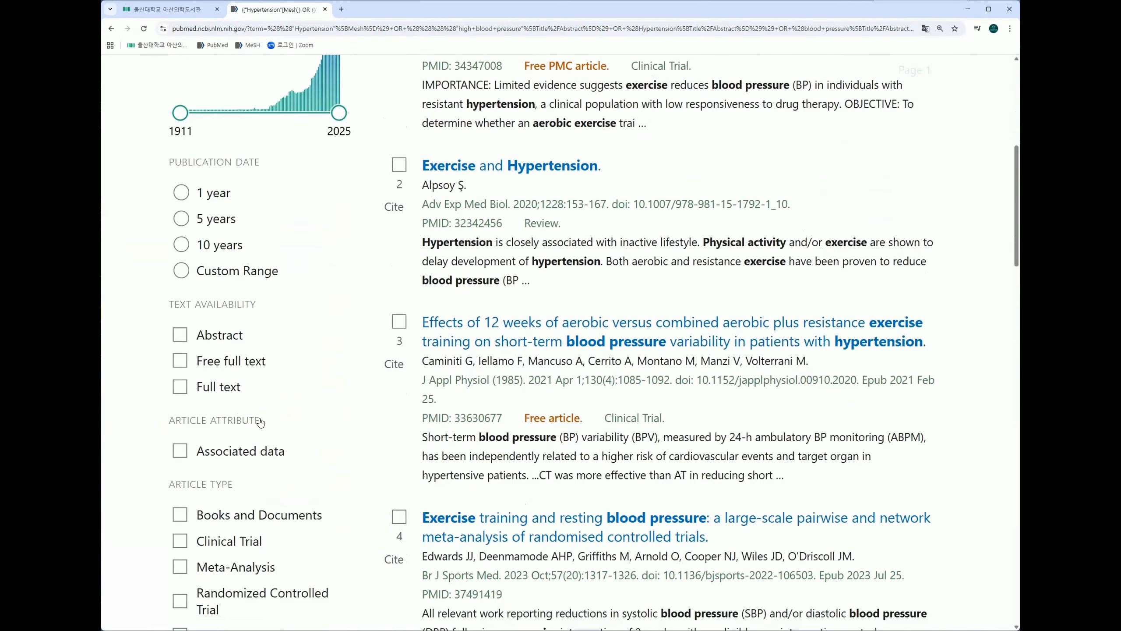
scroll(263, 398, "up", 5)
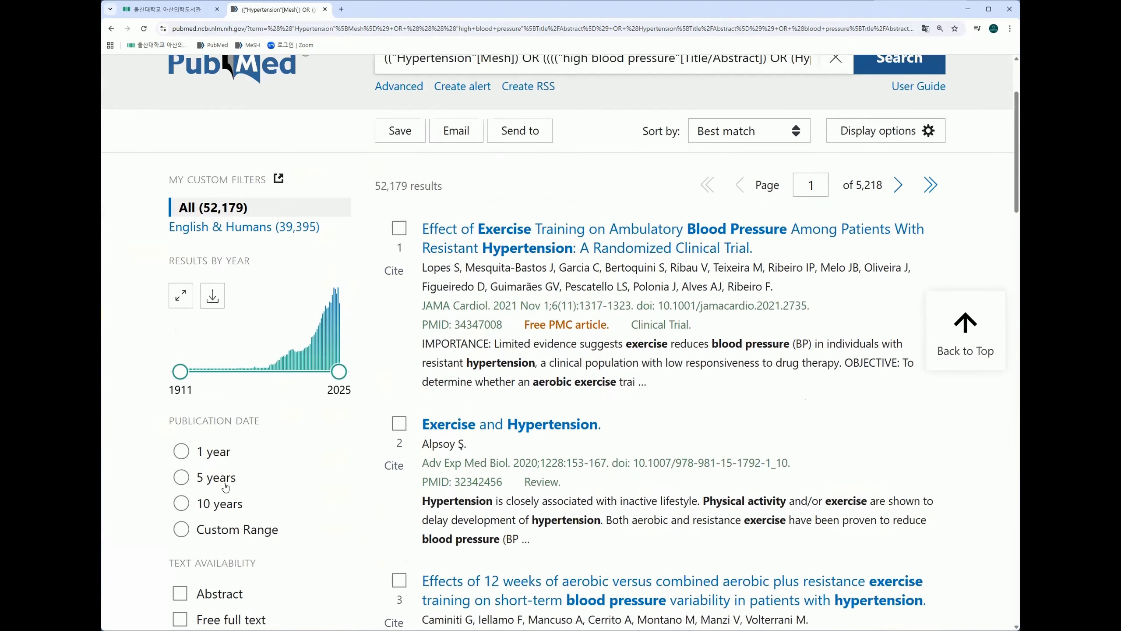
left_click(212, 477)
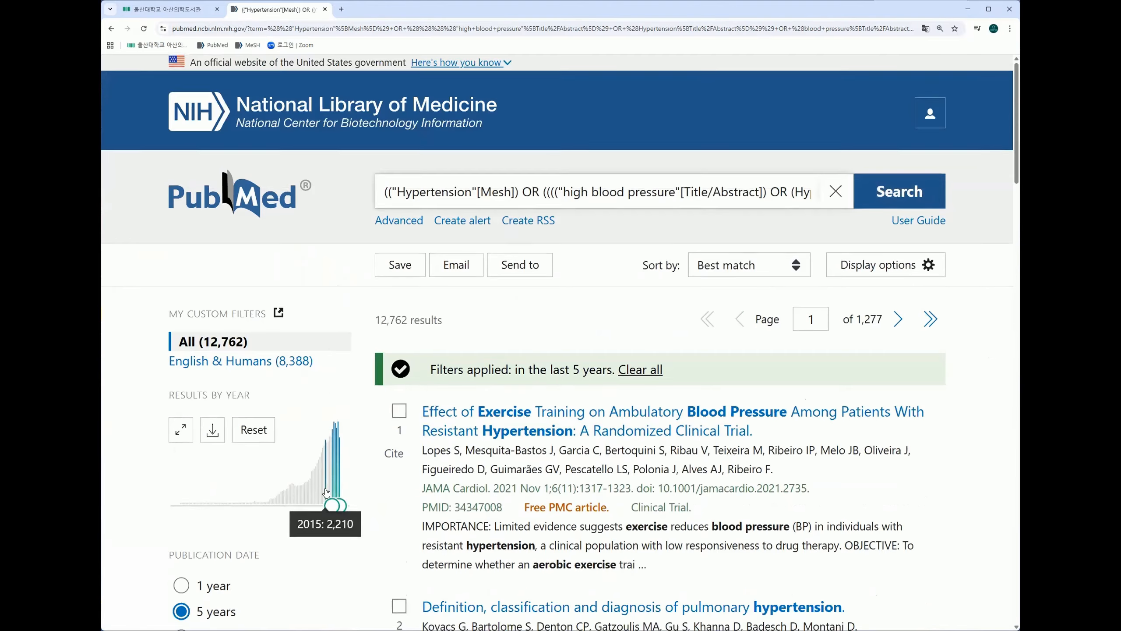
Step: Restrict the results to the article types Review and Systematic Review
scroll(304, 498, "down", 8)
scroll(304, 497, "down", 4)
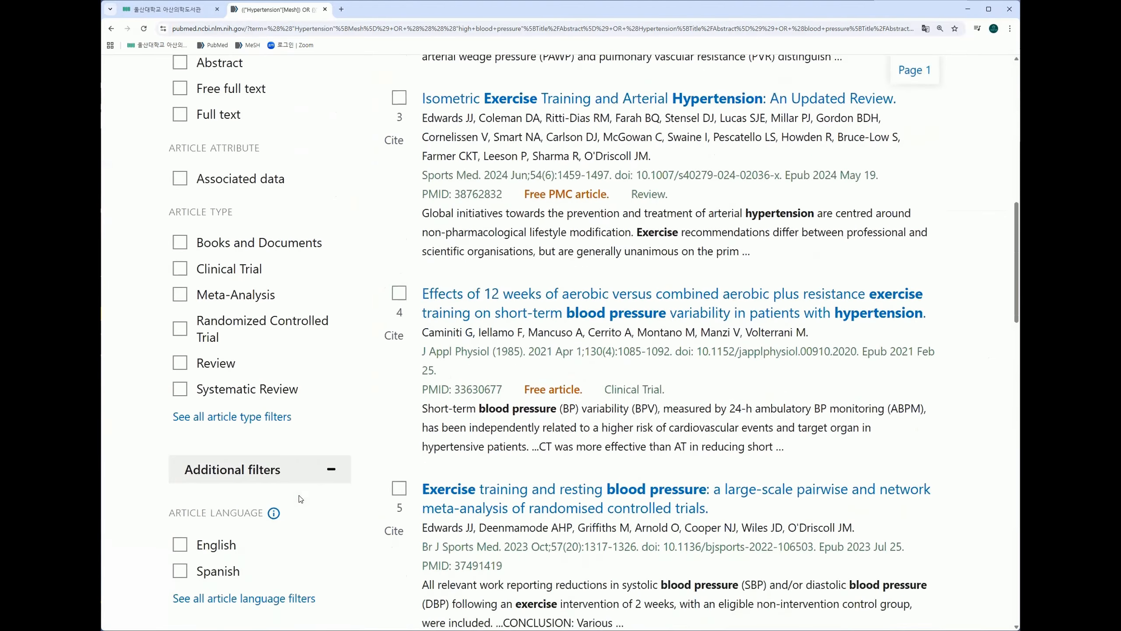
left_click(179, 351)
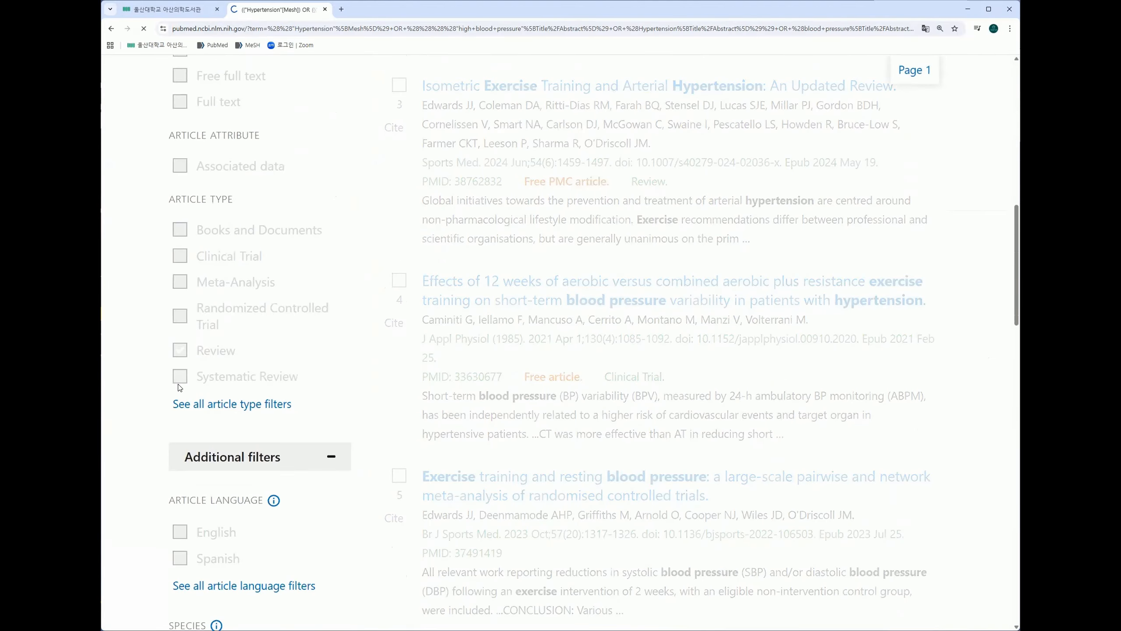
scroll(185, 500, "down", 9)
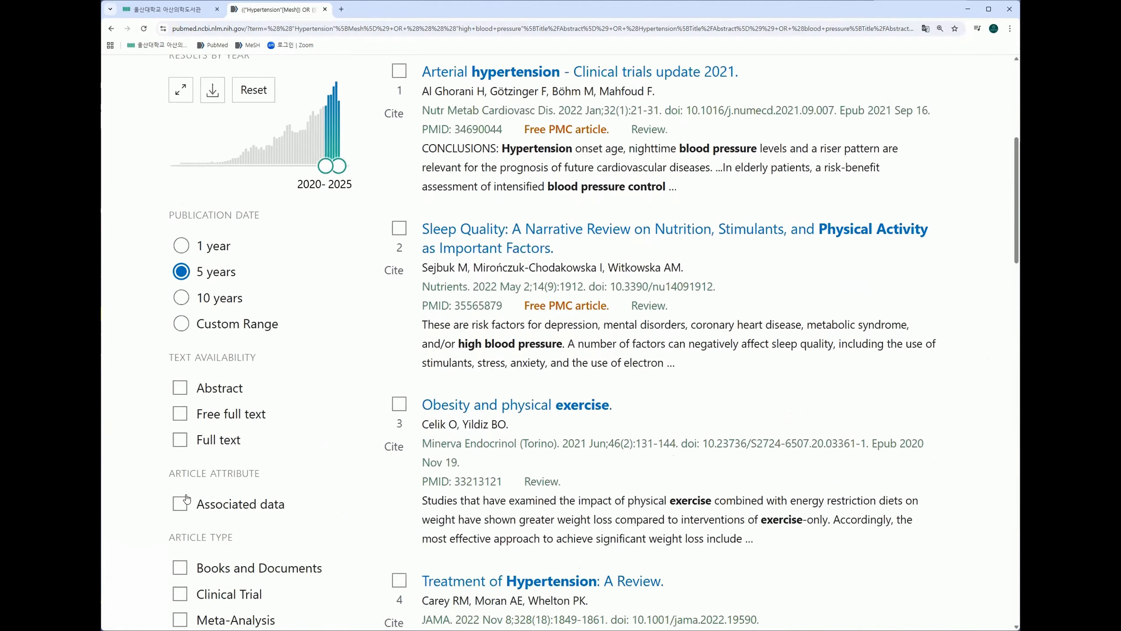
left_click(180, 557)
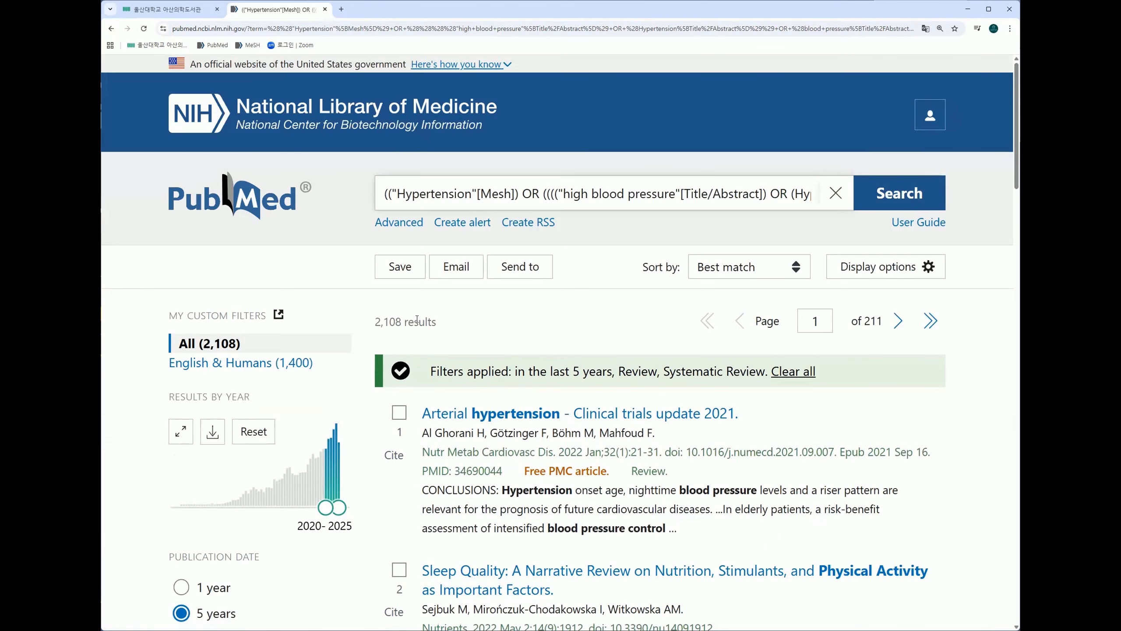
Step: Check the number of filtered results, and clear all applied publication date and article type filters
left_click_drag(432, 323, 371, 321)
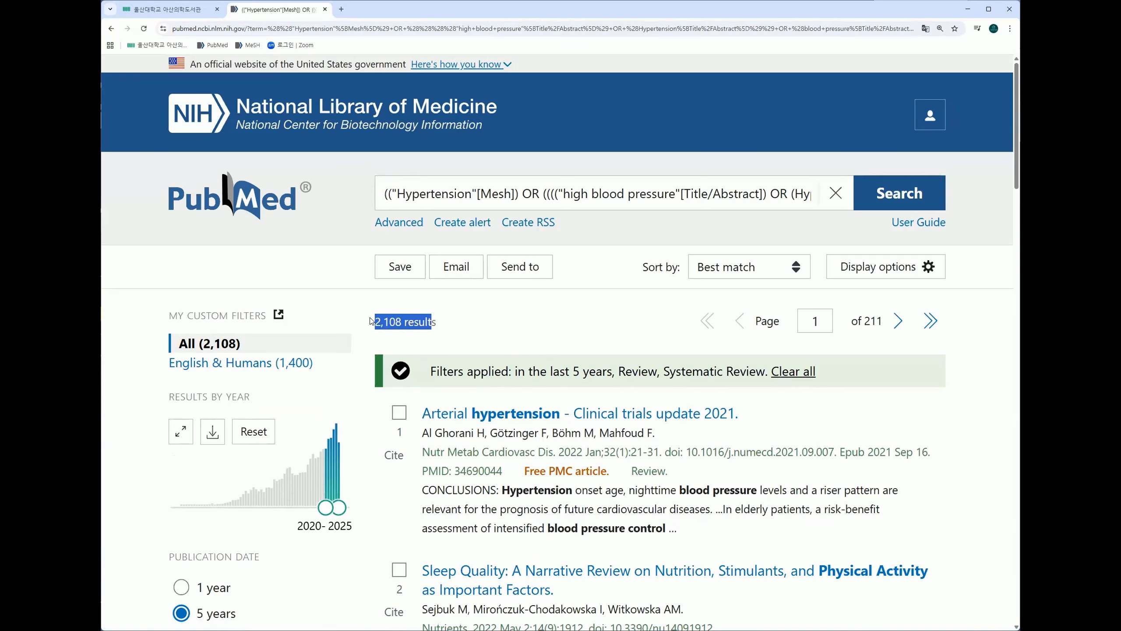
left_click(529, 329)
scroll(603, 392, "down", 2)
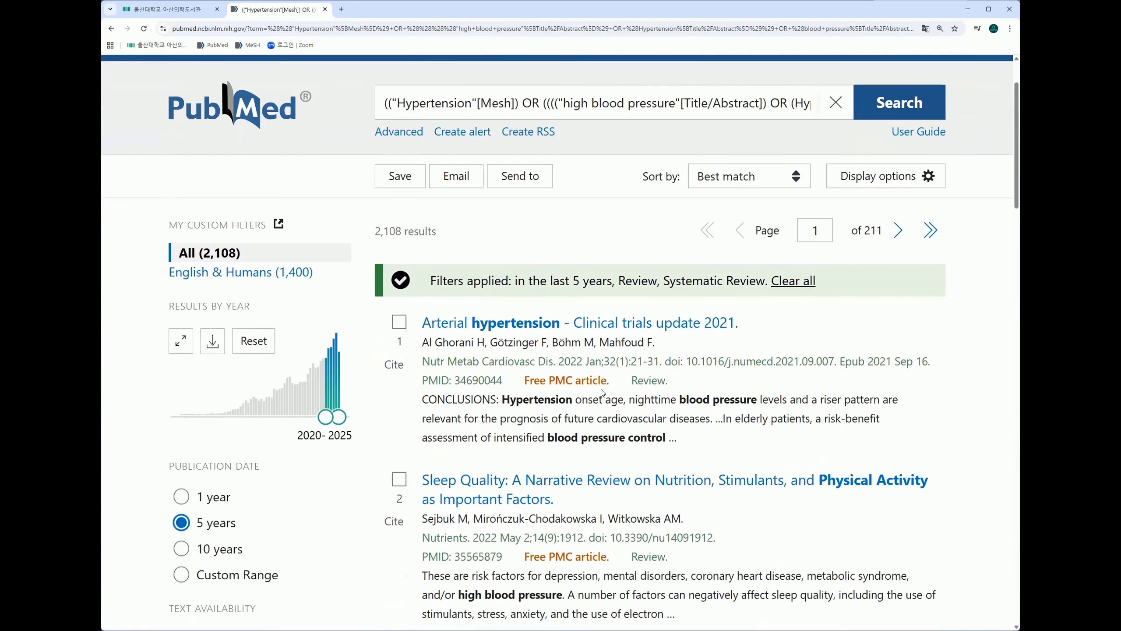
left_click(794, 285)
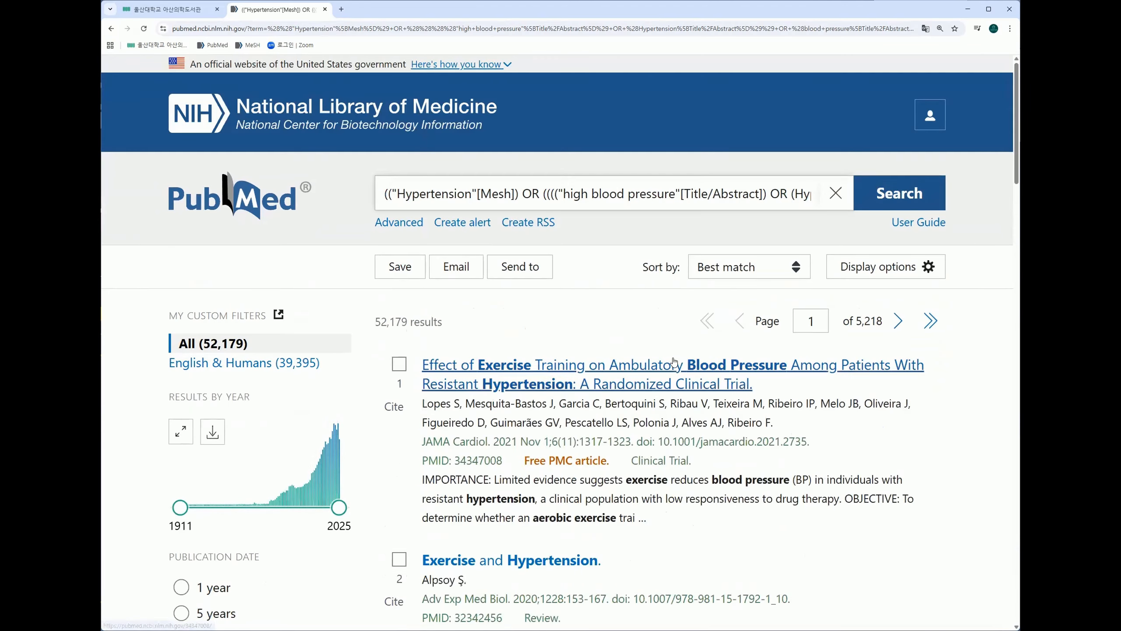
scroll(674, 362, "down", 5)
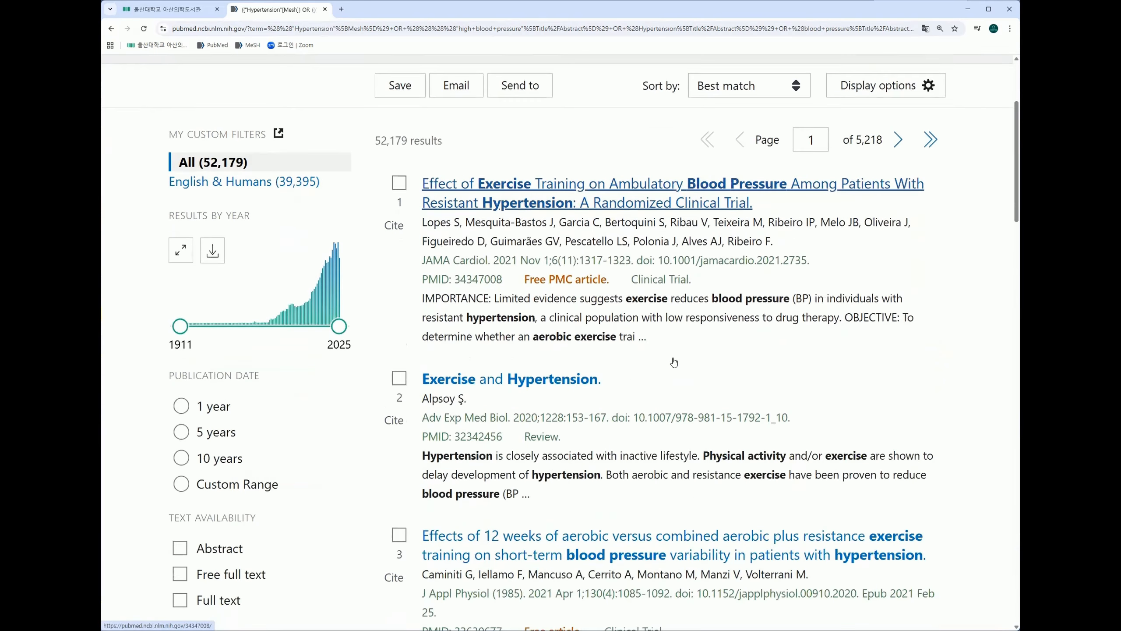